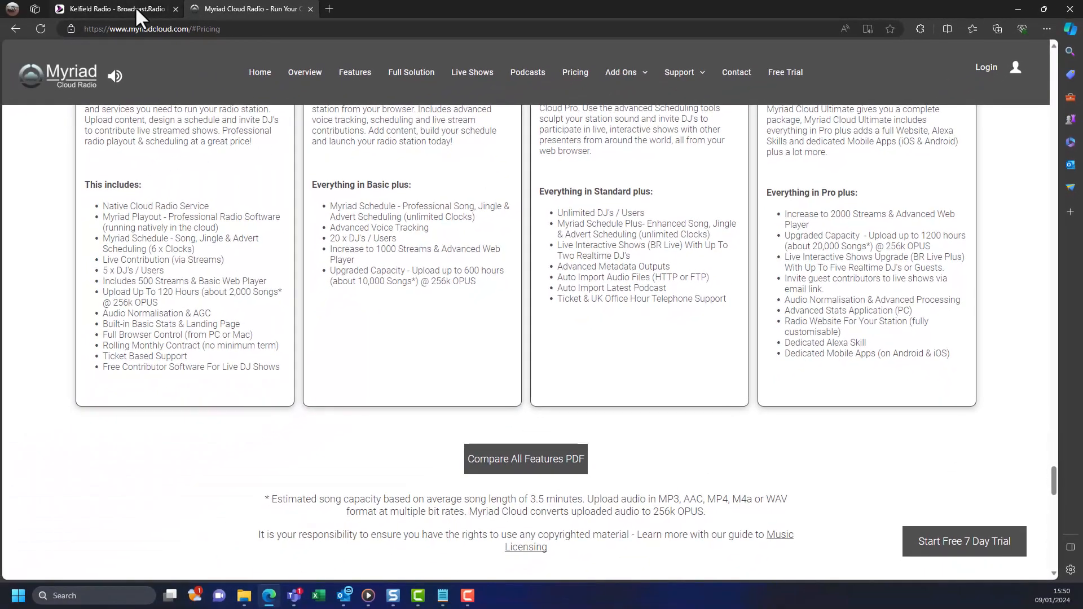
Switch to the Kelfield Radio Broadcast.Radio page and start a new importer group in the Auto Importer
{"action": "left_click", "coordinate": [134, 9]}
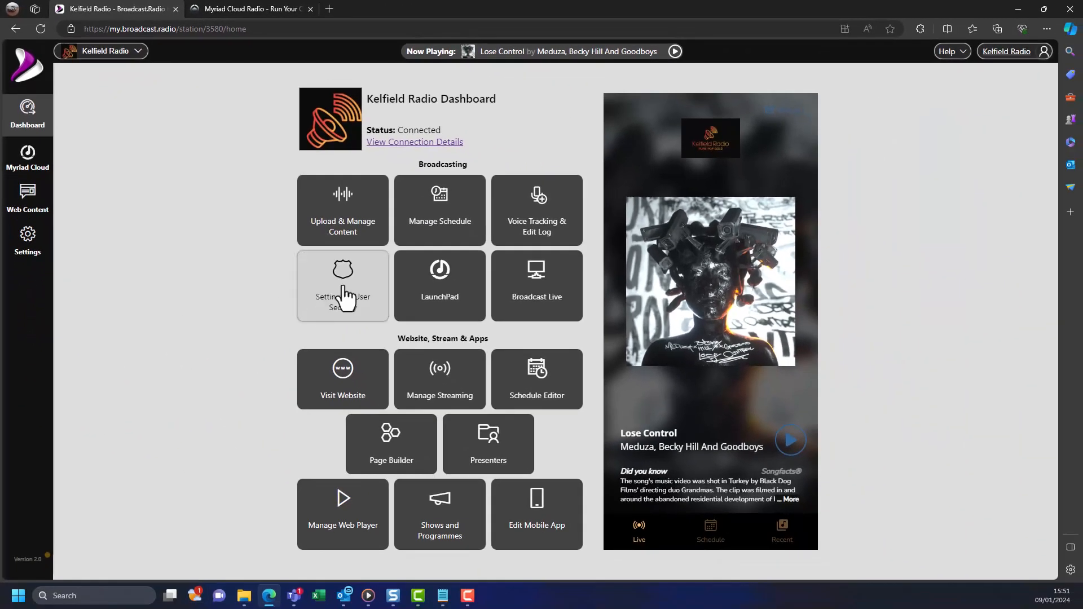
{"action": "left_click", "coordinate": [344, 297]}
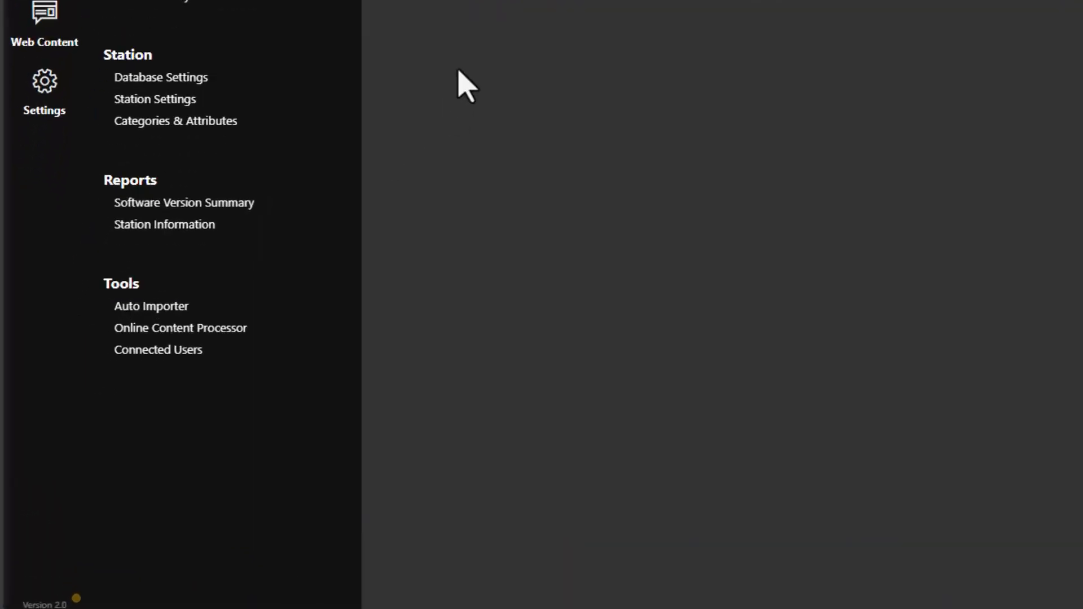
{"action": "left_click", "coordinate": [231, 249]}
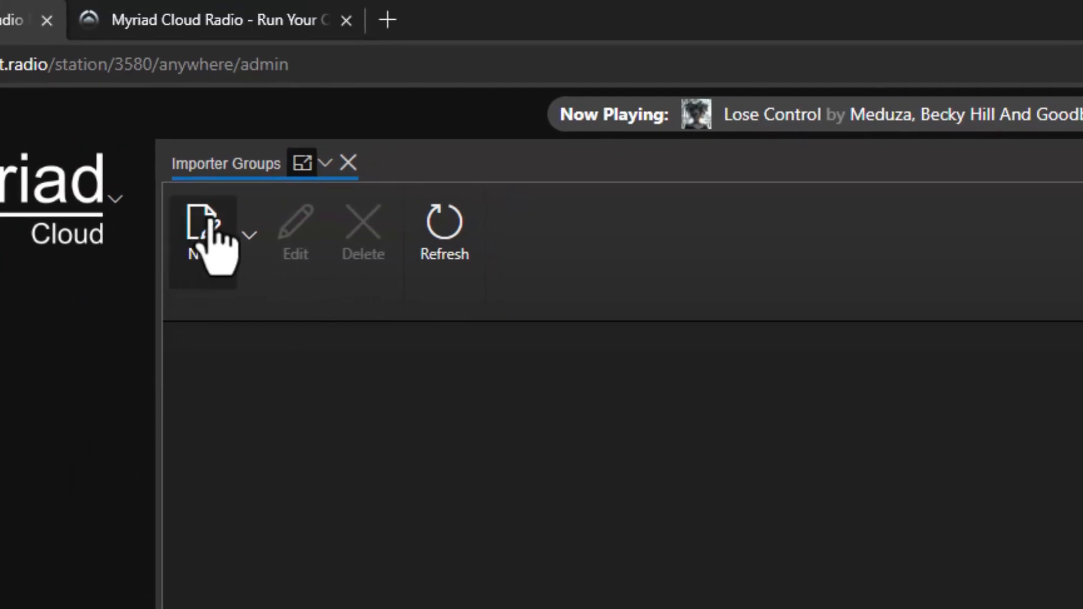
{"action": "left_click", "coordinate": [213, 223]}
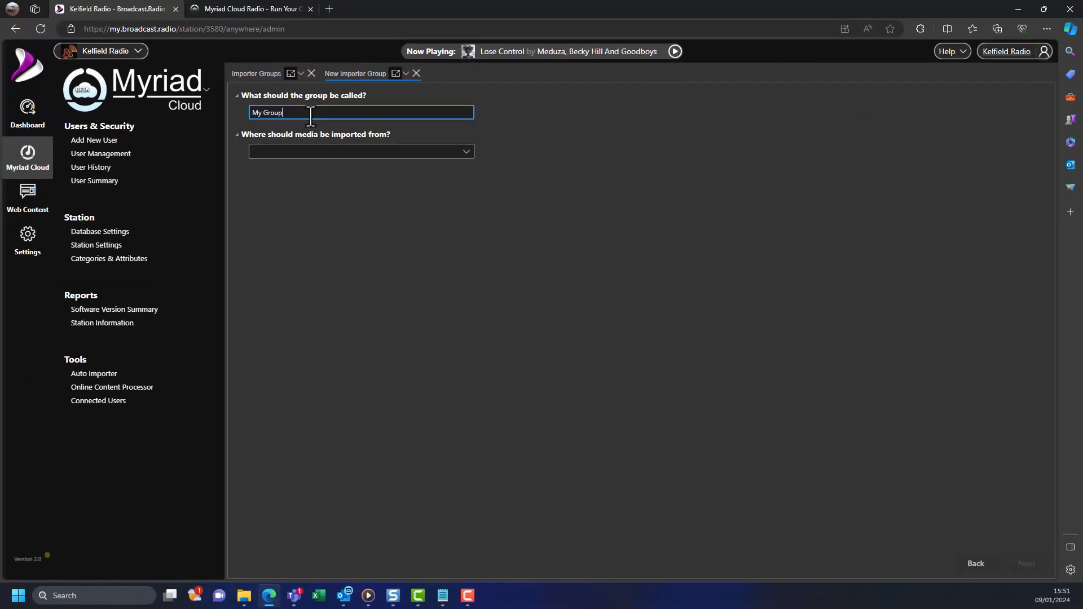
Name the importer group Import Podcast and set its source to Latest episode from a Podcast RSS feed
{"action": "left_click_drag", "start_coordinate": [310, 116], "coordinate": [232, 114]}
{"action": "type", "text": "Import Podcast"}
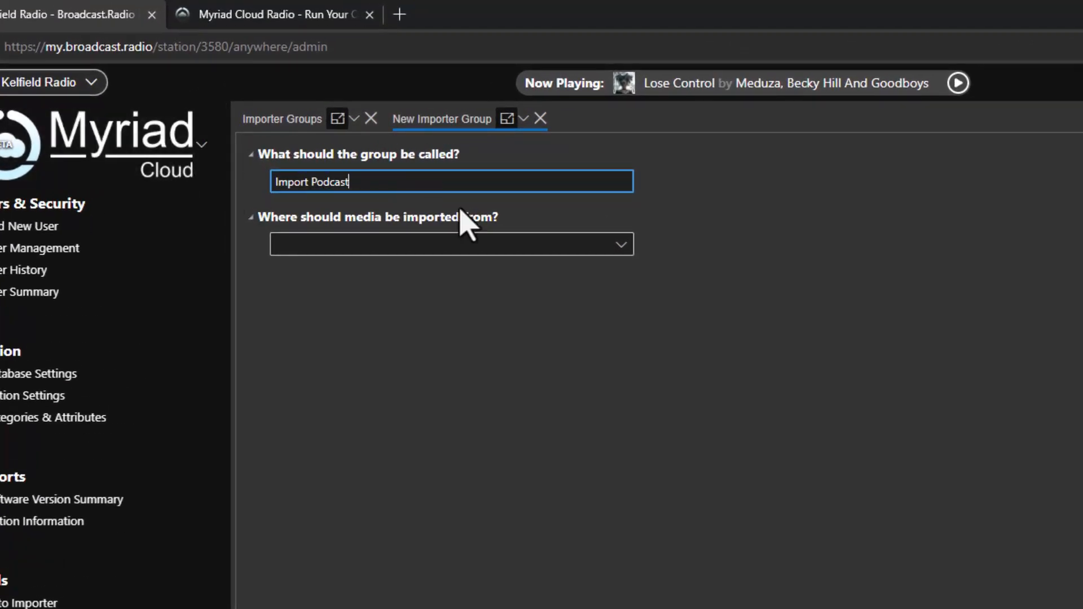
{"action": "left_click", "coordinate": [501, 251]}
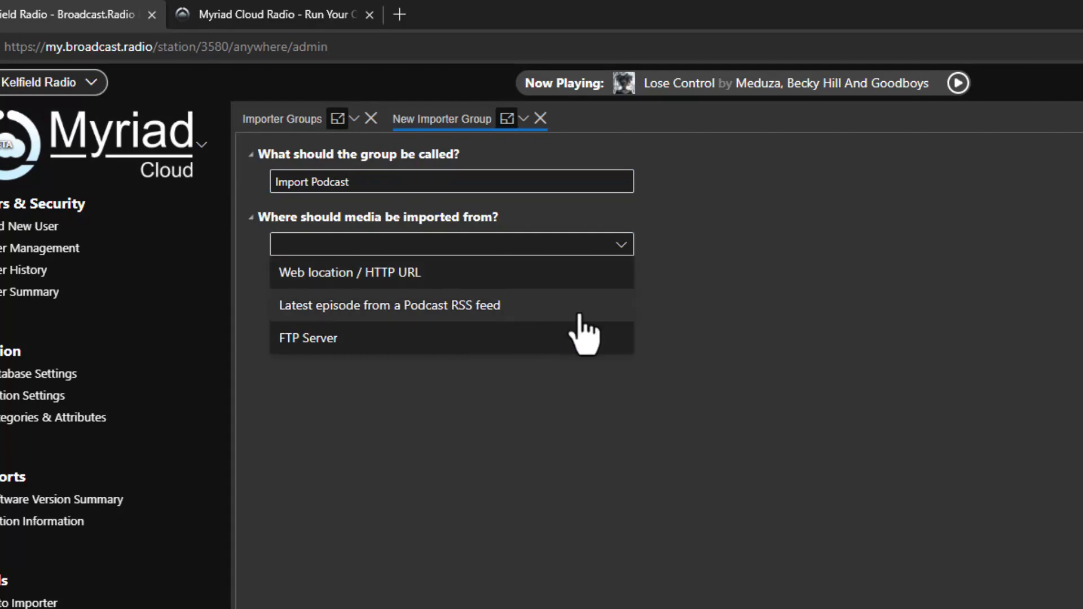
{"action": "left_click", "coordinate": [580, 315]}
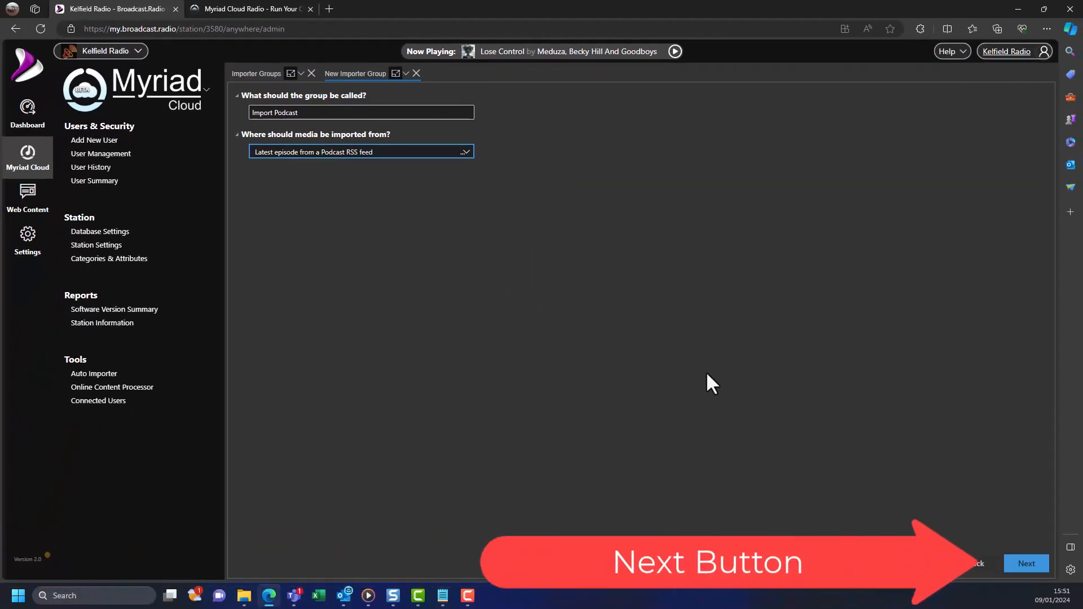
{"action": "left_click", "coordinate": [1021, 567]}
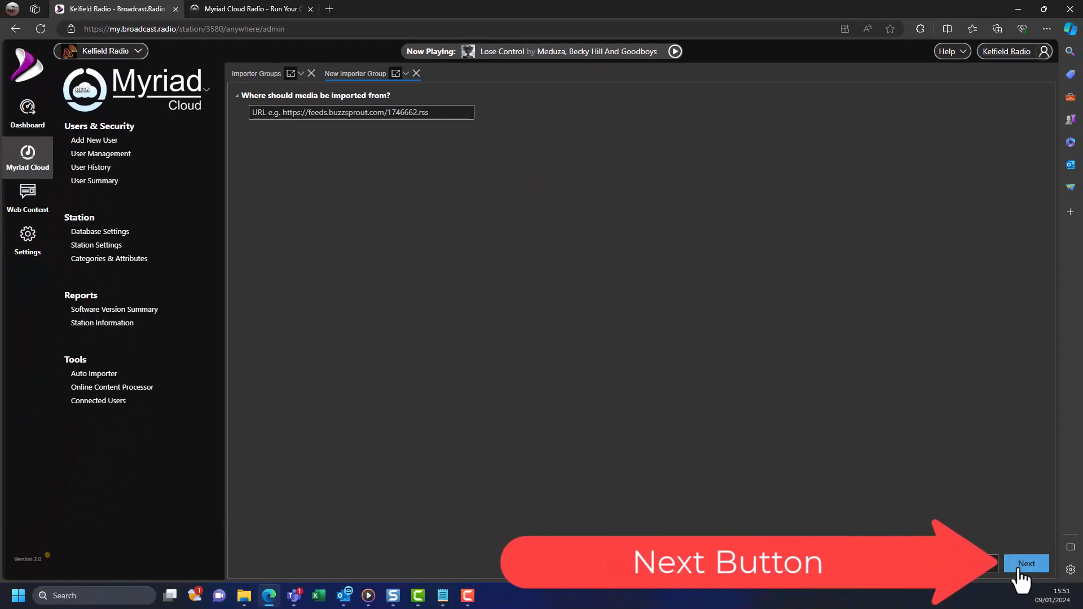
{"action": "left_click", "coordinate": [443, 114]}
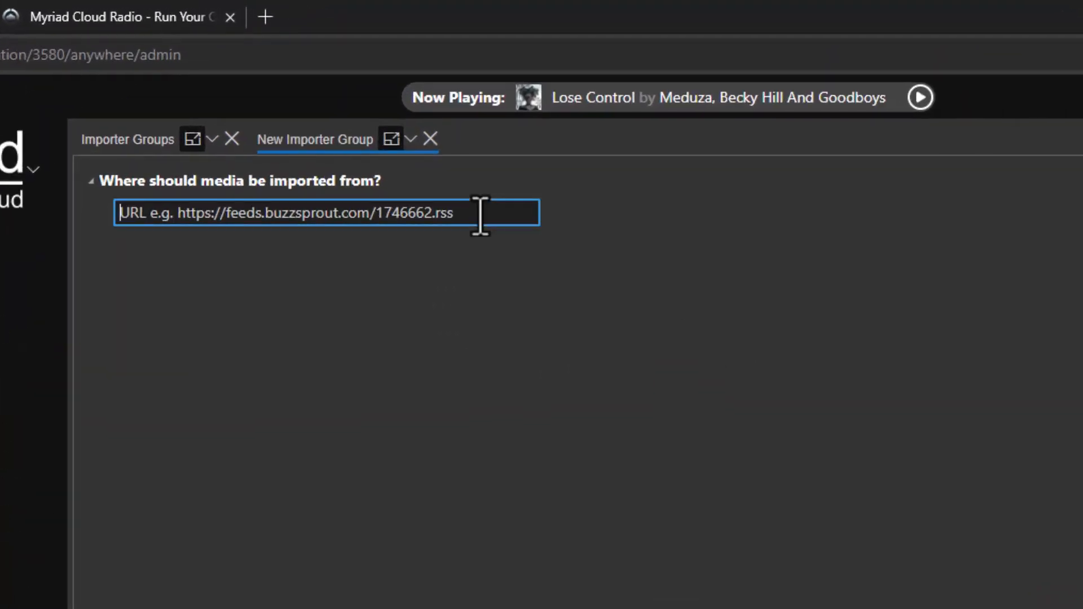
{"action": "type", "text": "https://rss.art19.com/not-another-d-and-d-podcast"}
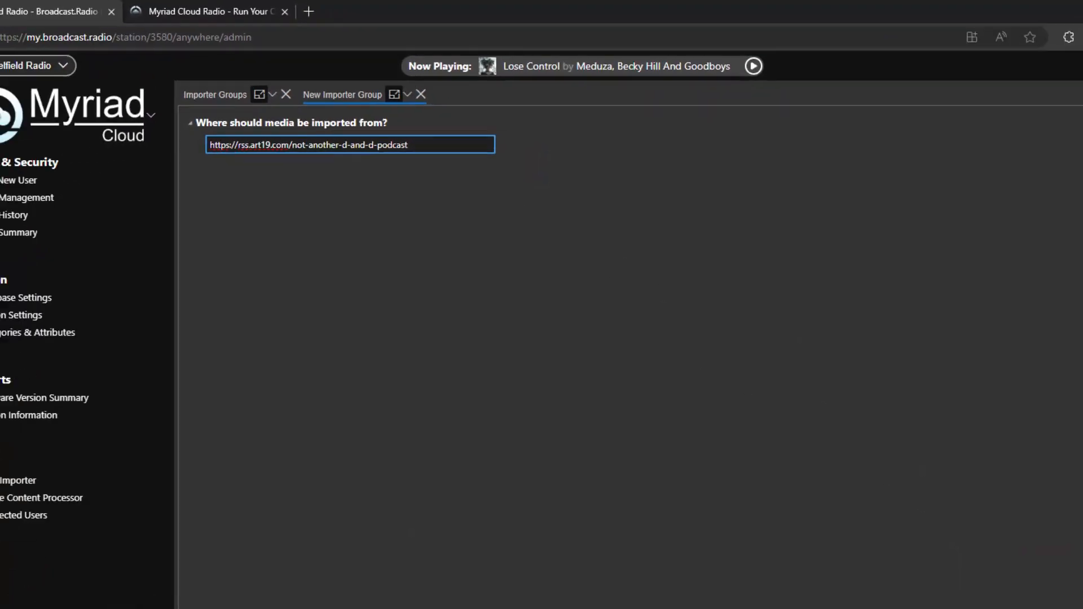
{"action": "left_click", "coordinate": [1037, 566]}
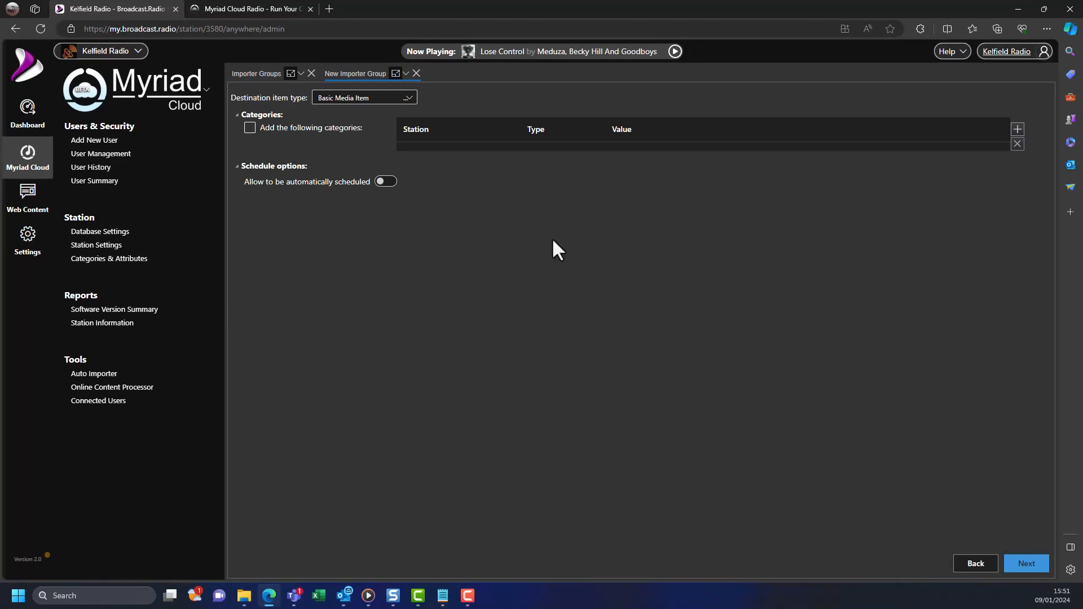
Keep Basic Media Item as the destination item type and continue to the import location settings
{"action": "left_click", "coordinate": [410, 98]}
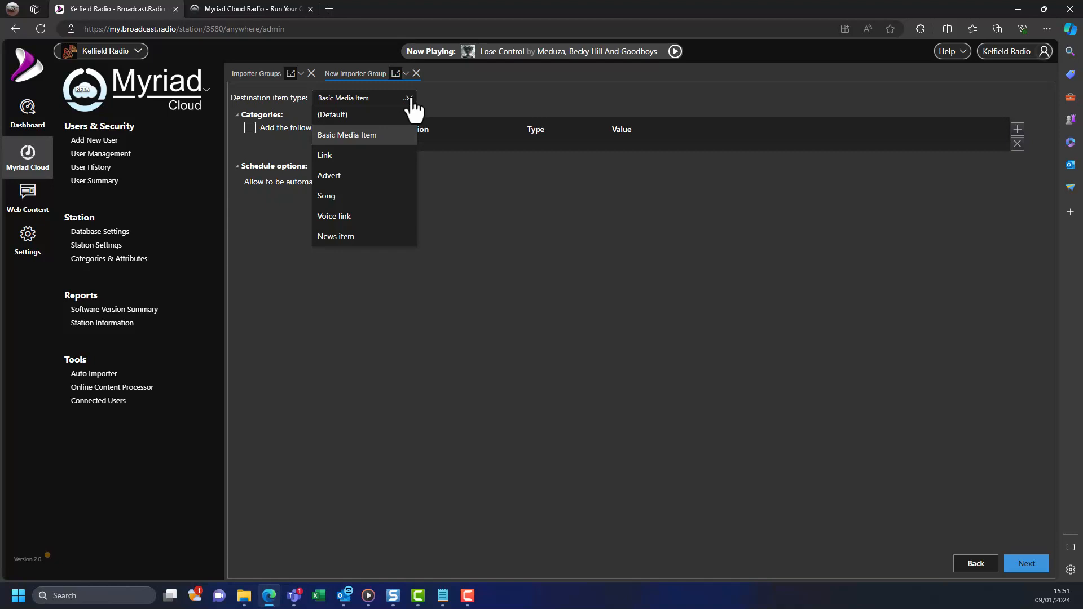
{"action": "left_click", "coordinate": [411, 99]}
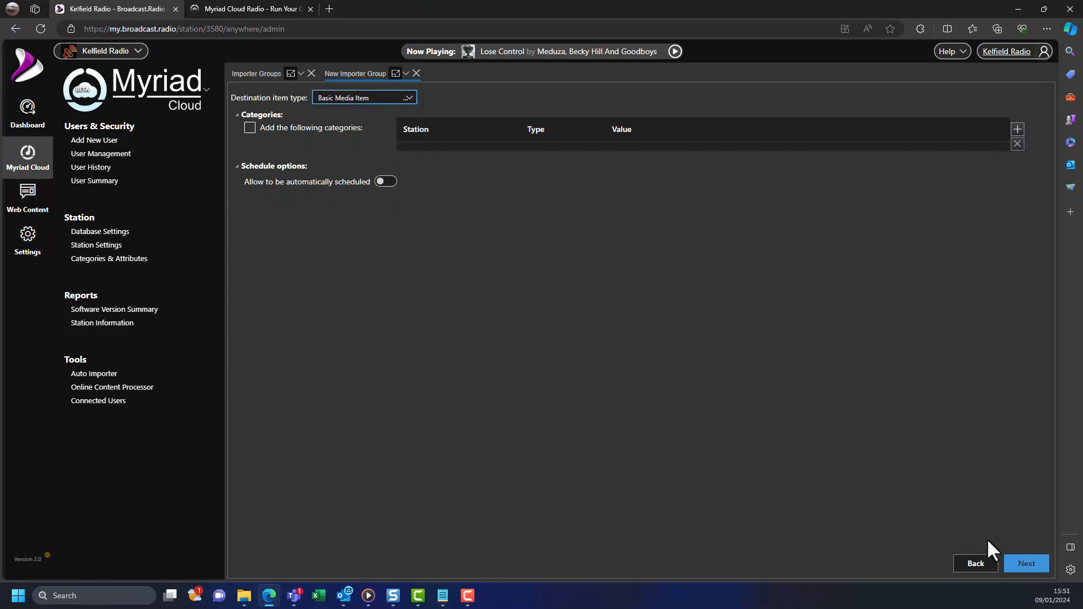
{"action": "left_click", "coordinate": [1014, 564]}
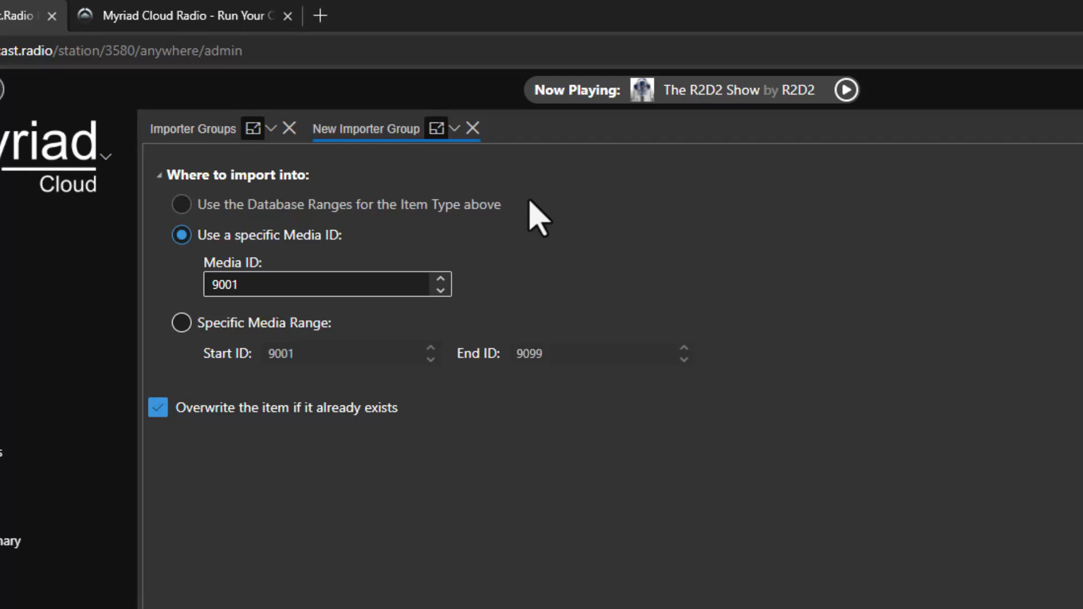
Set the specific Media ID to import into as 5500 and create the importer group
{"action": "left_click", "coordinate": [297, 290]}
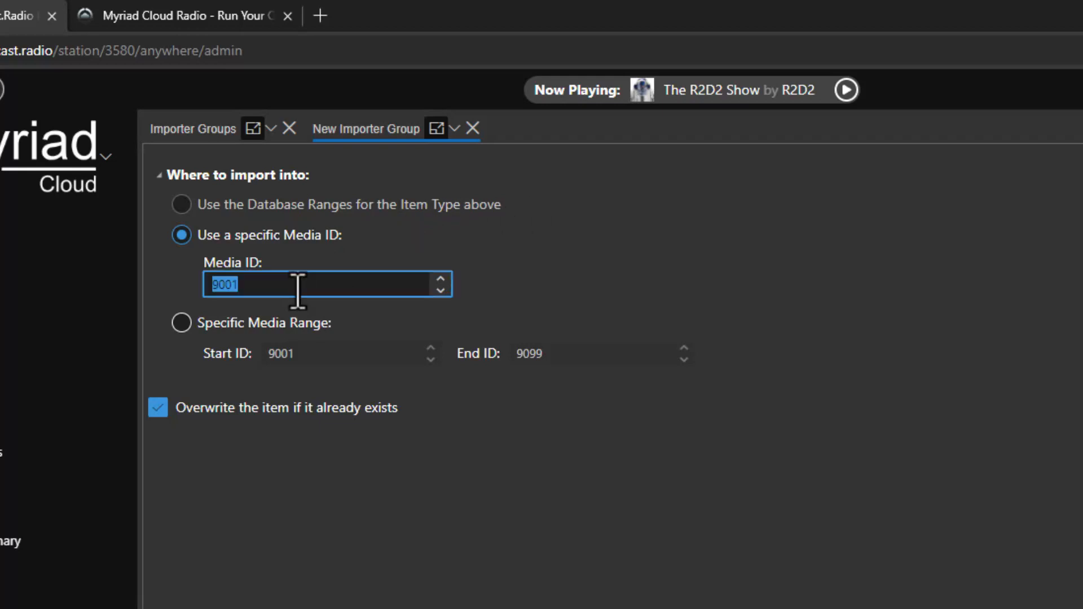
{"action": "type", "text": "550"}
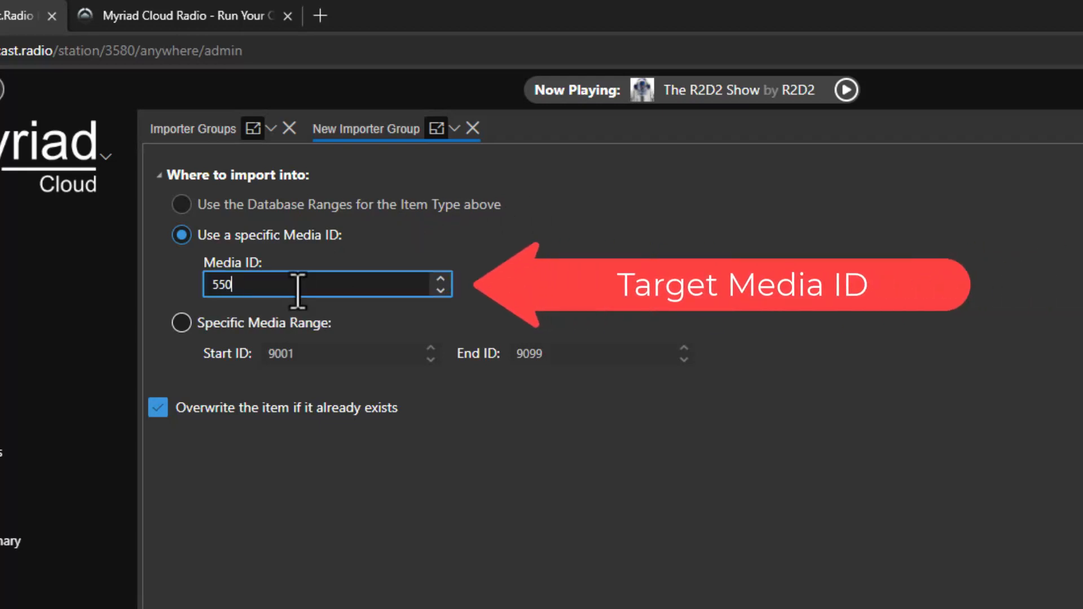
{"action": "type", "text": "0"}
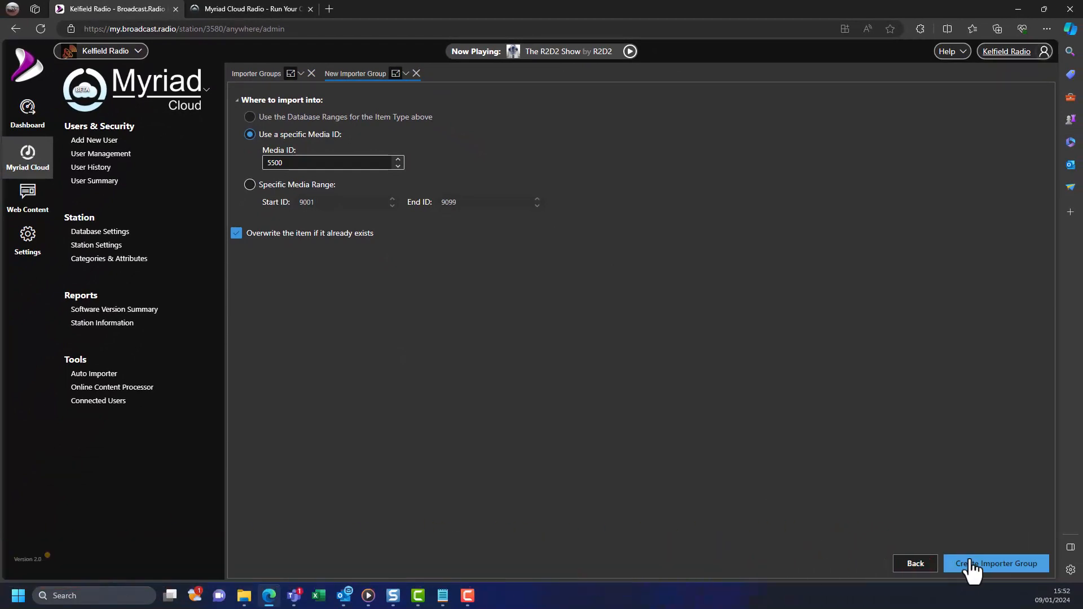
{"action": "left_click", "coordinate": [972, 566]}
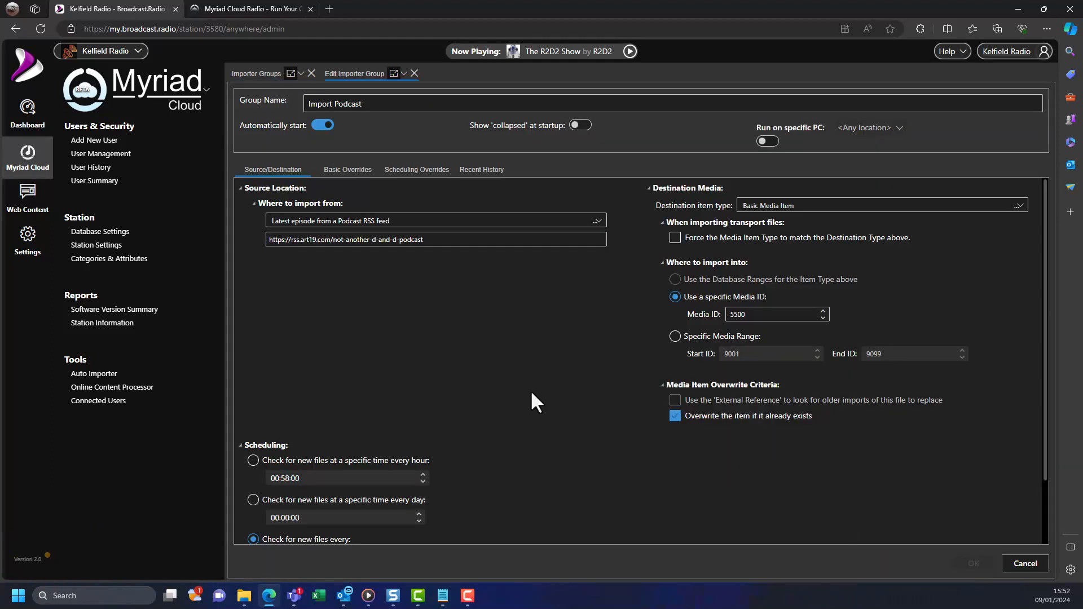
Set the Import Podcast group to check for new files every 00:01:00 and save it
{"action": "scroll", "coordinate": [531, 392], "scroll_direction": "down", "scroll_amount": 2}
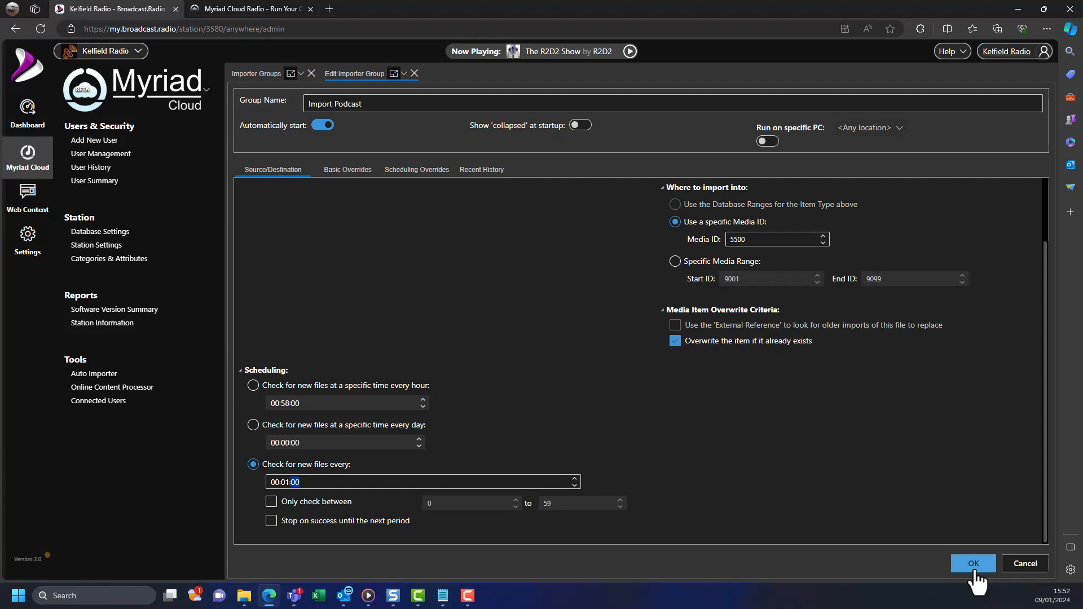
{"action": "left_click", "coordinate": [975, 569]}
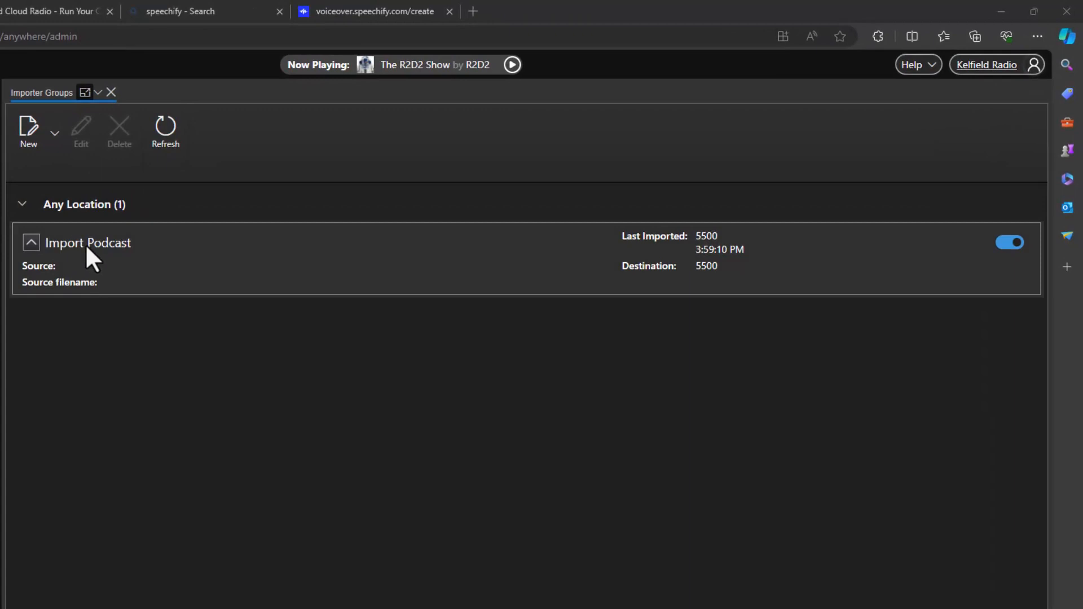
Select the Import Podcast importer group, then switch it off and back on
{"action": "left_click", "coordinate": [118, 246]}
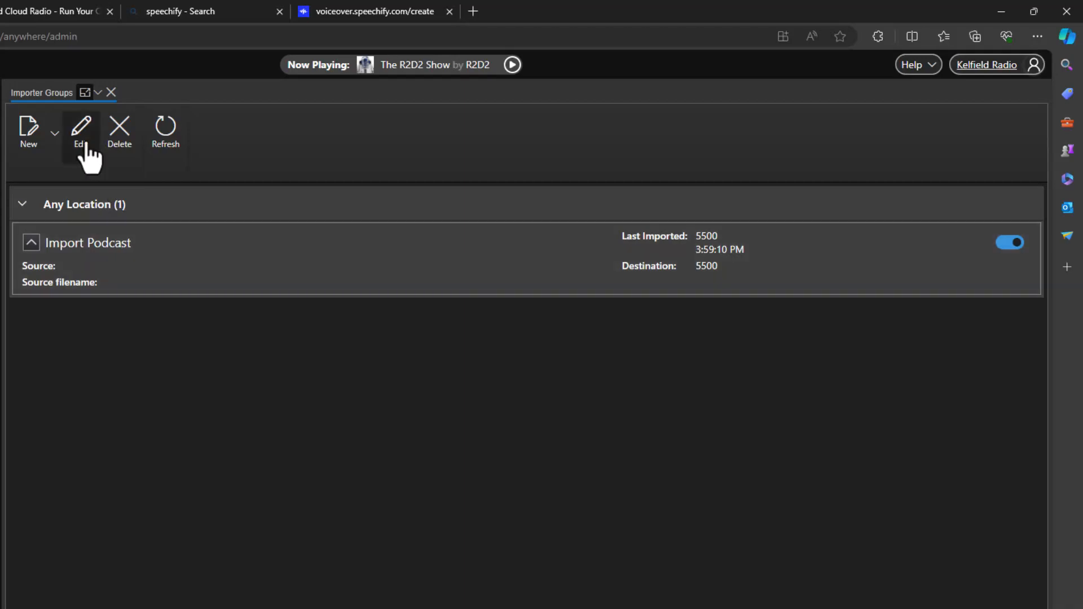
{"action": "left_click", "coordinate": [83, 138]}
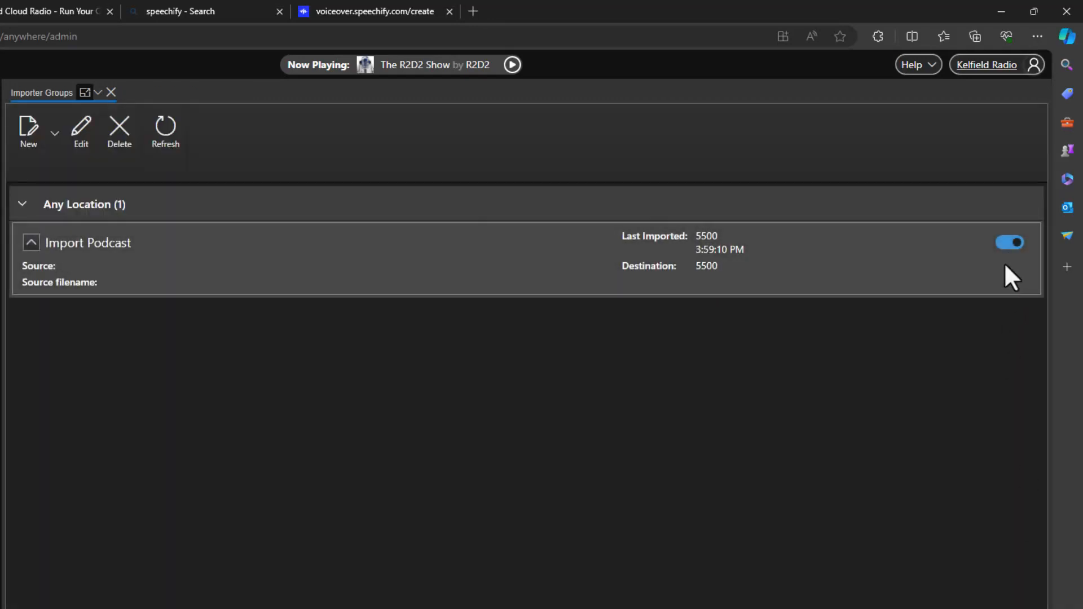
{"action": "left_click", "coordinate": [1011, 243]}
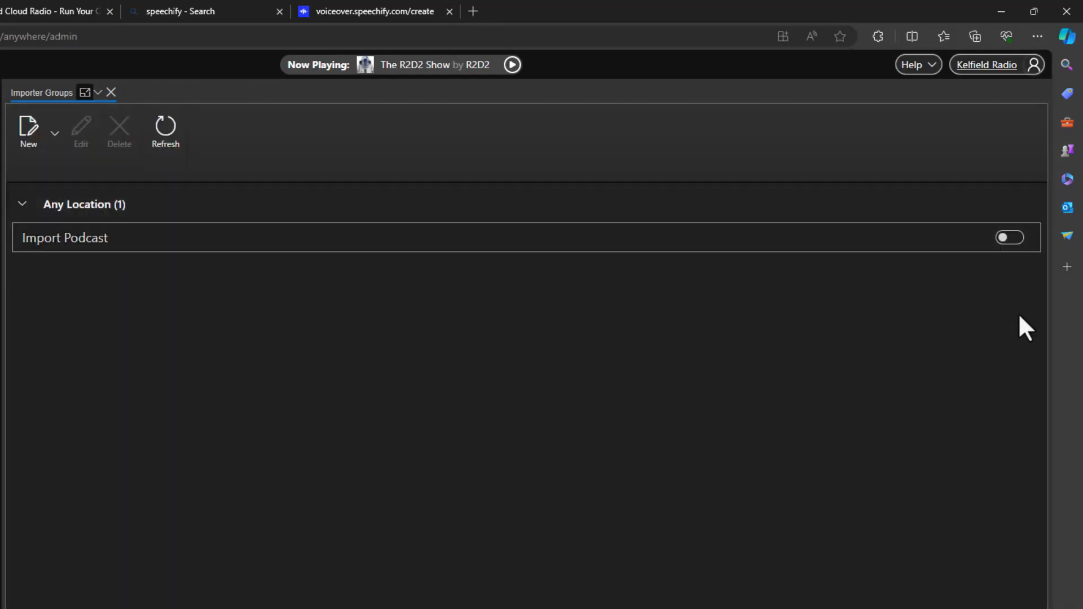
{"action": "left_click", "coordinate": [1010, 237]}
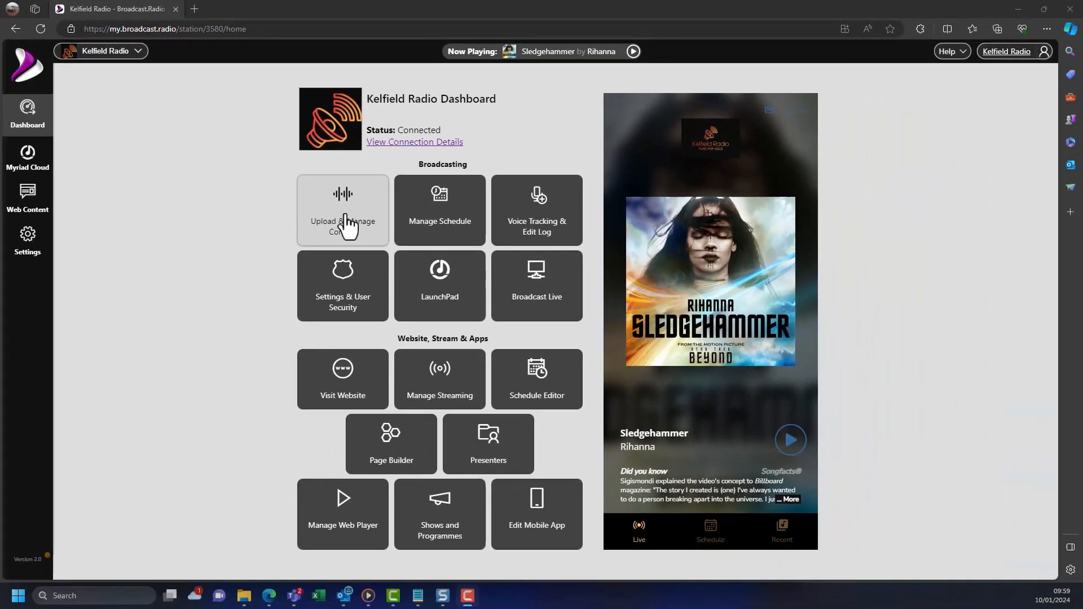
Find media item 5500 in the Media Grid and load it into Player 1
{"action": "left_click", "coordinate": [347, 223]}
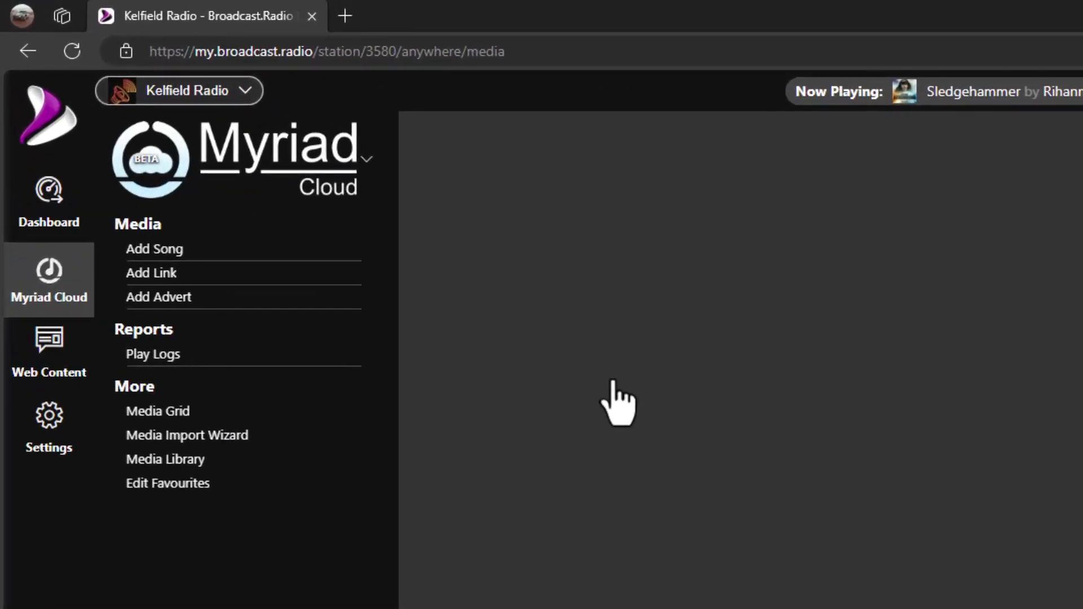
{"action": "left_click", "coordinate": [205, 414]}
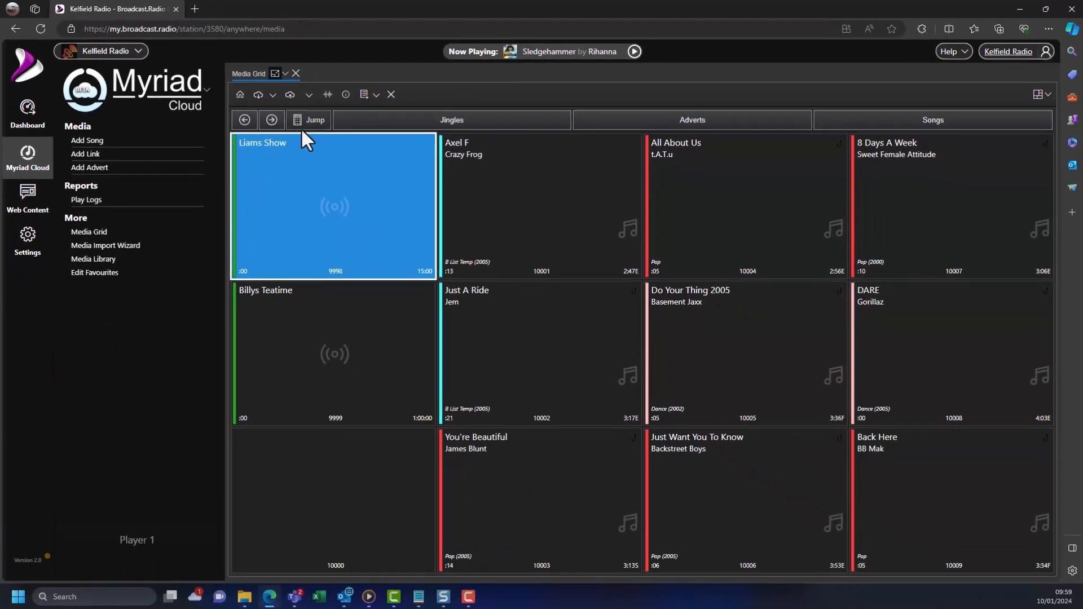
{"action": "left_click", "coordinate": [544, 212]}
{"action": "type", "text": "5500"}
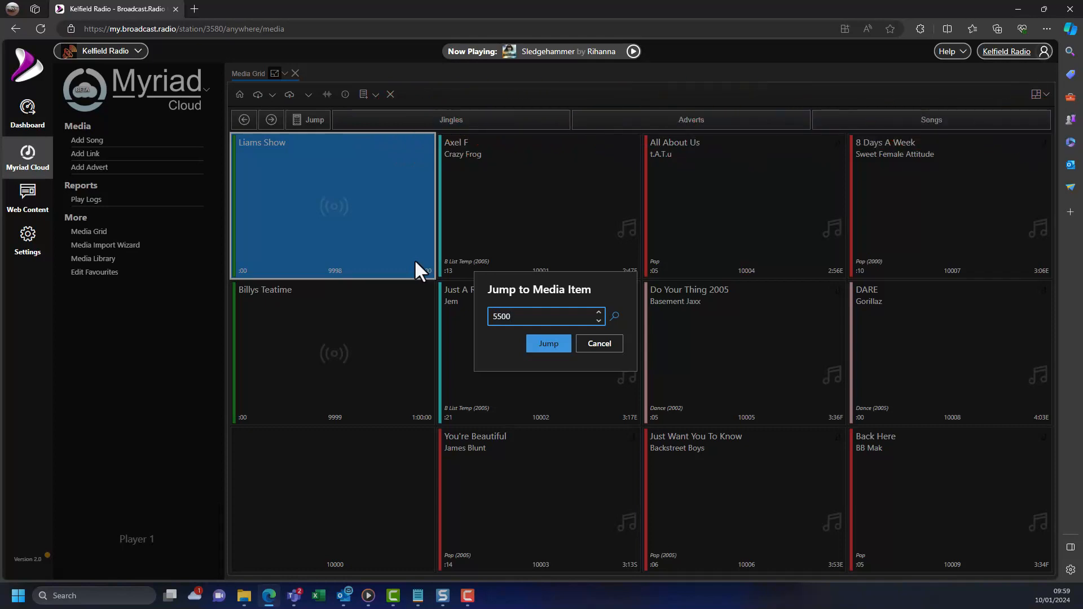
{"action": "left_click", "coordinate": [529, 343]}
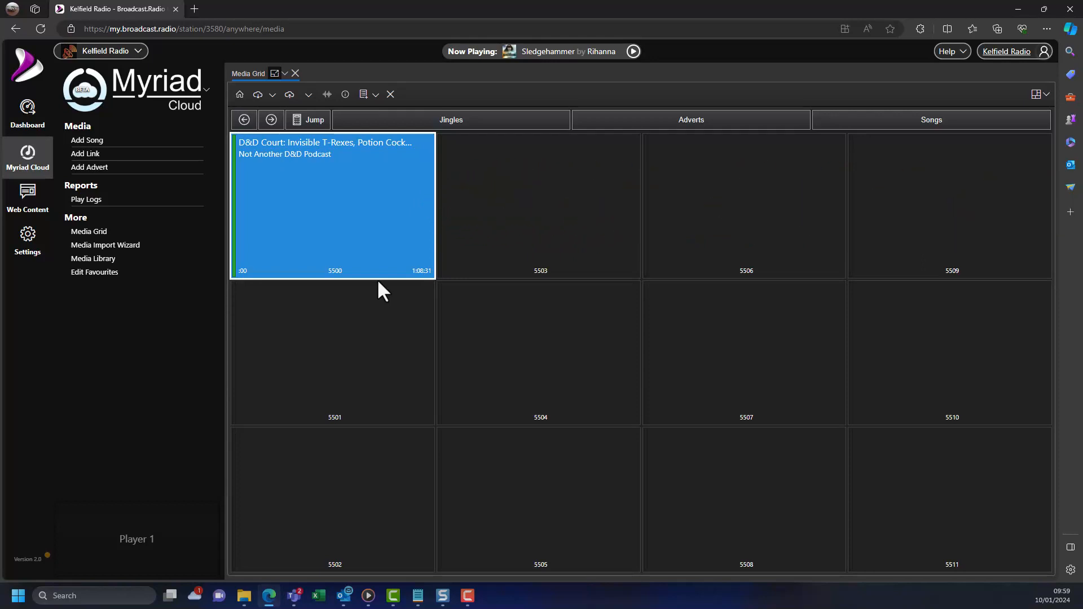
{"action": "left_click_drag", "start_coordinate": [374, 237], "coordinate": [153, 533]}
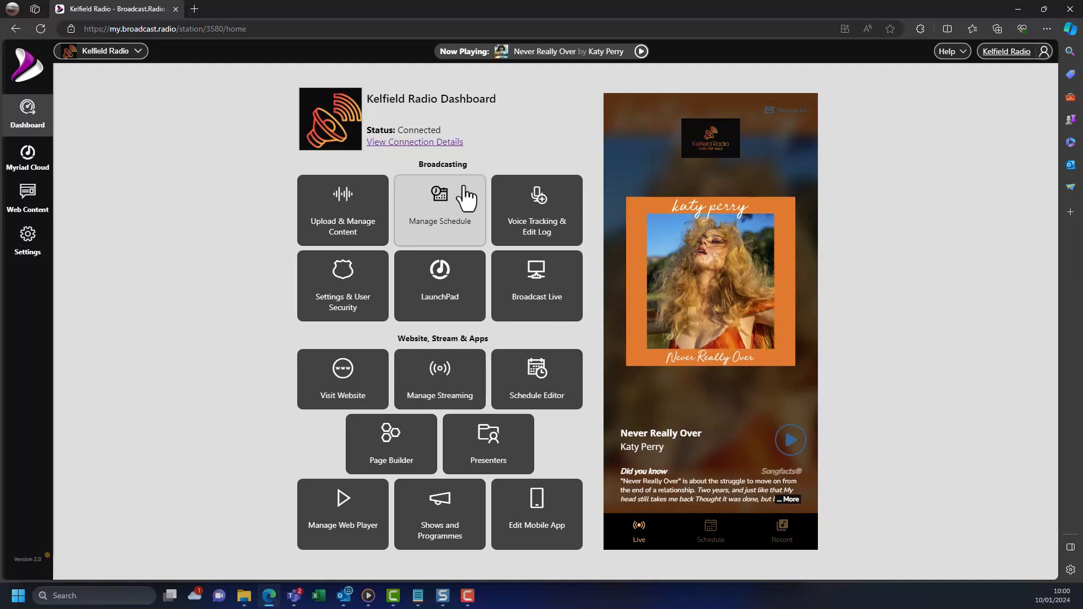
Open the Default Assignment Set from the station's clock assignments for editing
{"action": "left_click", "coordinate": [449, 197]}
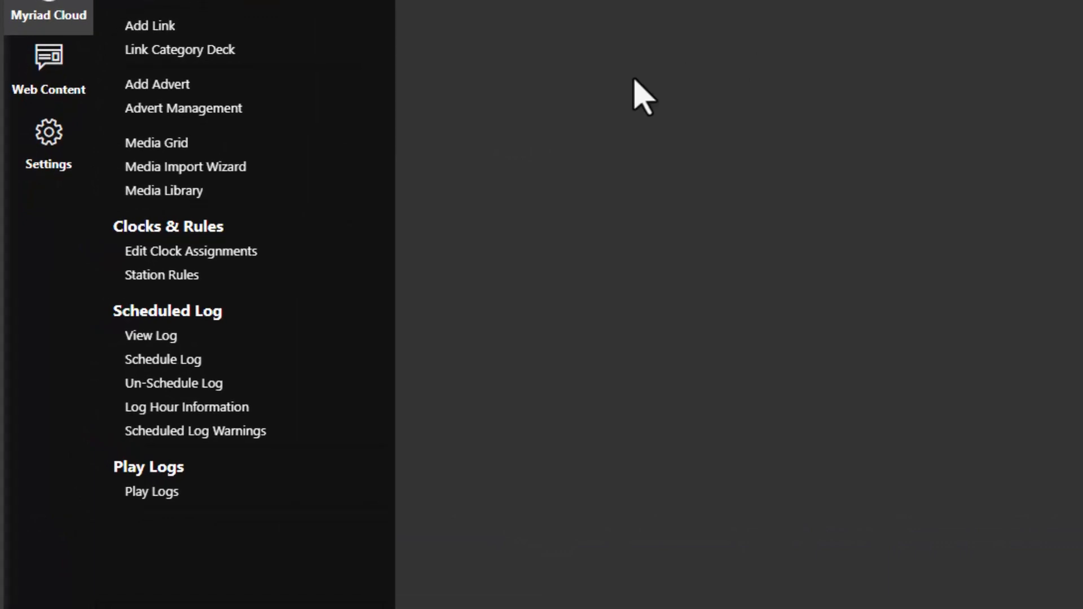
{"action": "left_click", "coordinate": [240, 273]}
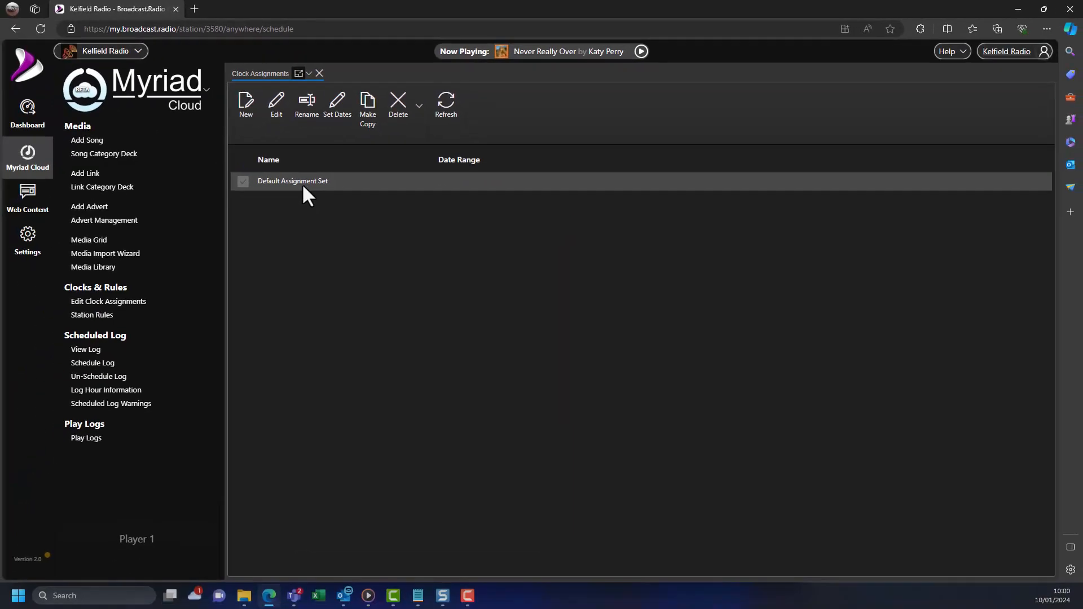
{"action": "double_click", "coordinate": [302, 184]}
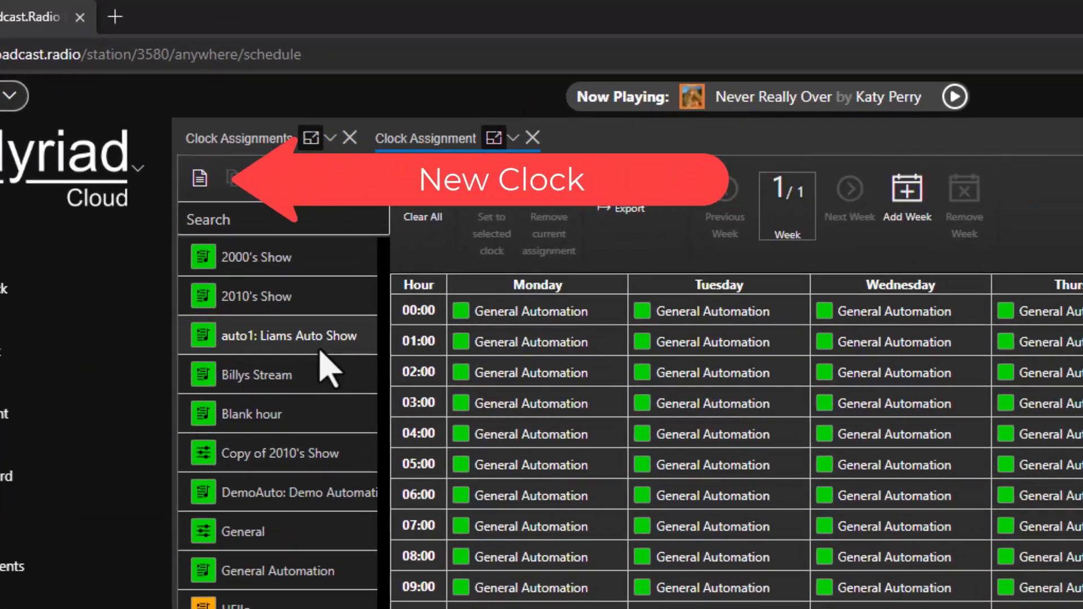
Create a new clock named My Podcast
{"action": "left_click", "coordinate": [202, 186]}
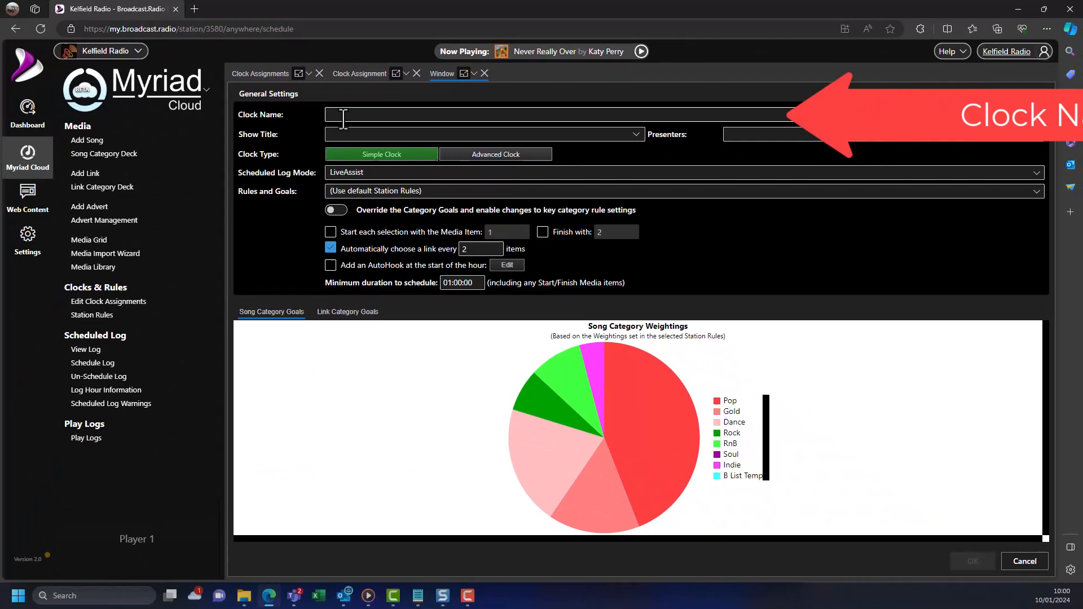
{"action": "left_click", "coordinate": [345, 126]}
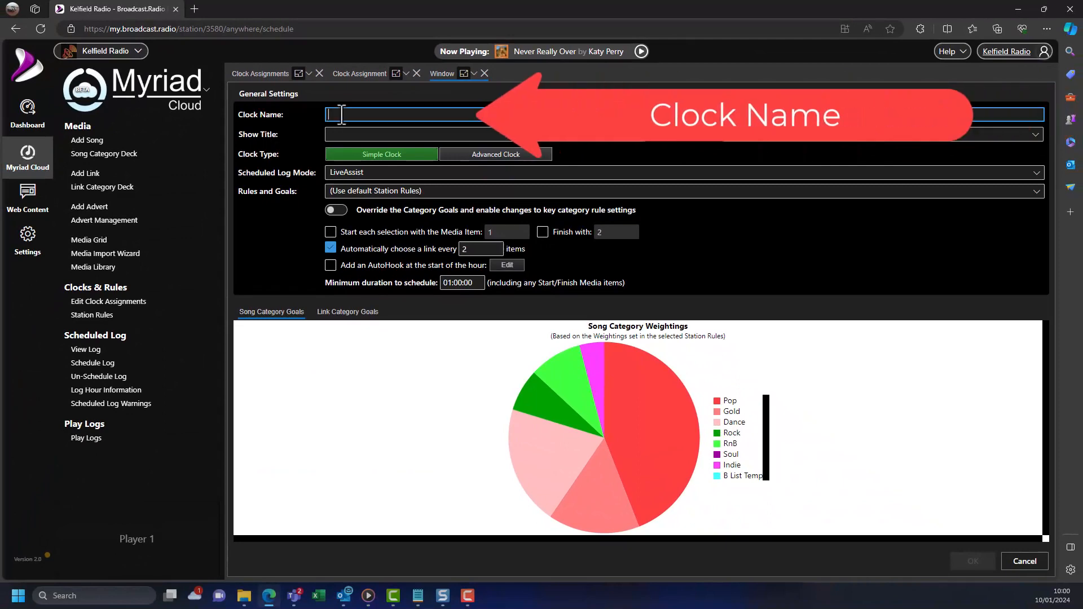
{"action": "type", "text": "My Podcas"}
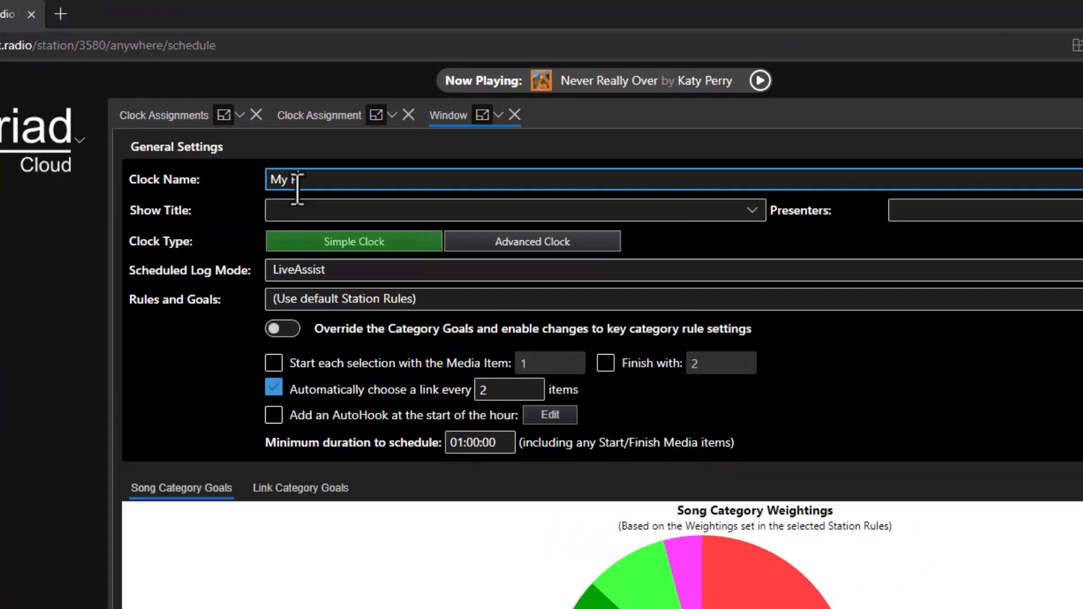
{"action": "type", "text": "t"}
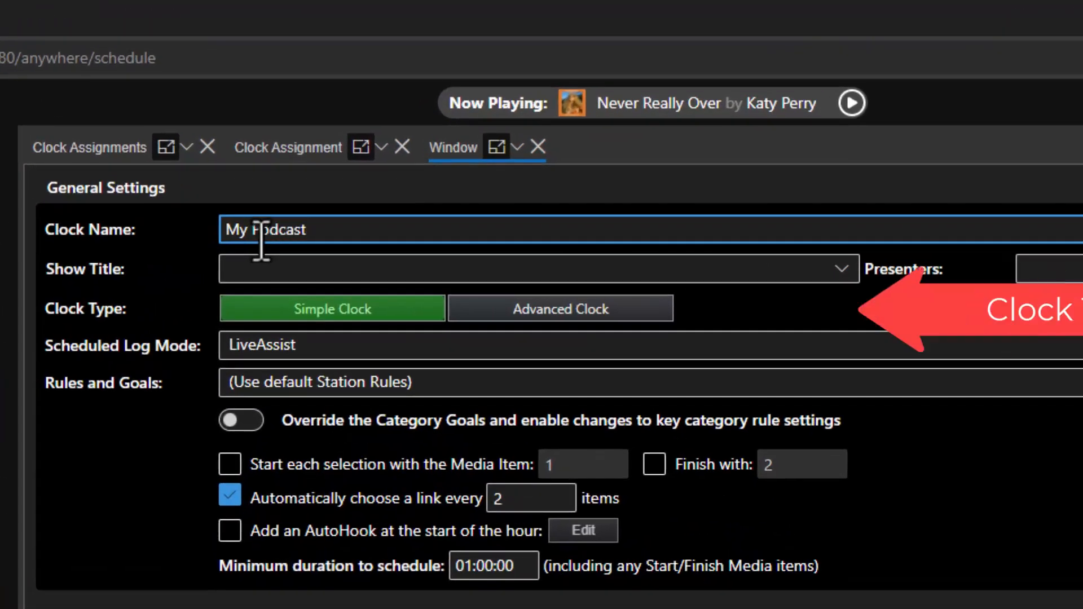
Make it an Advanced Clock without automatically generated clock items and set its Scheduled Log Mode to AutoFade
{"action": "left_click", "coordinate": [561, 312]}
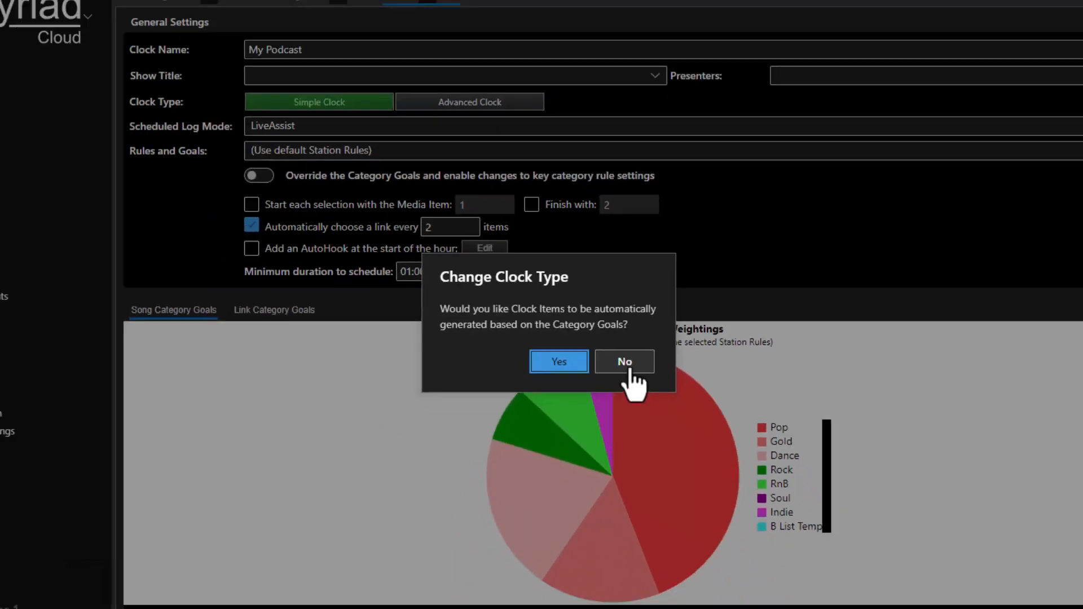
{"action": "left_click", "coordinate": [649, 384]}
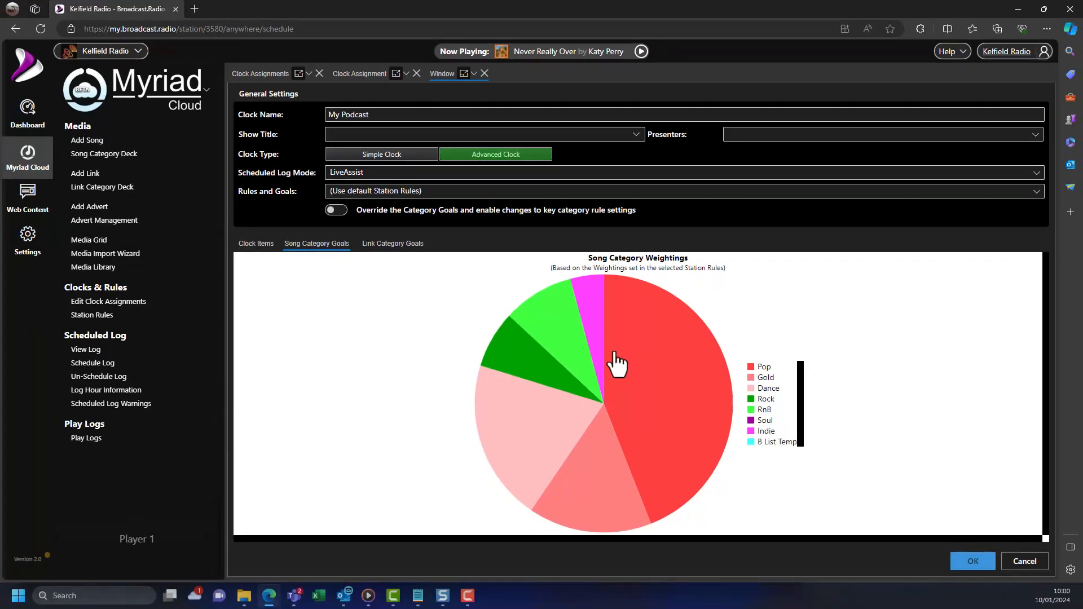
{"action": "left_click", "coordinate": [499, 173]}
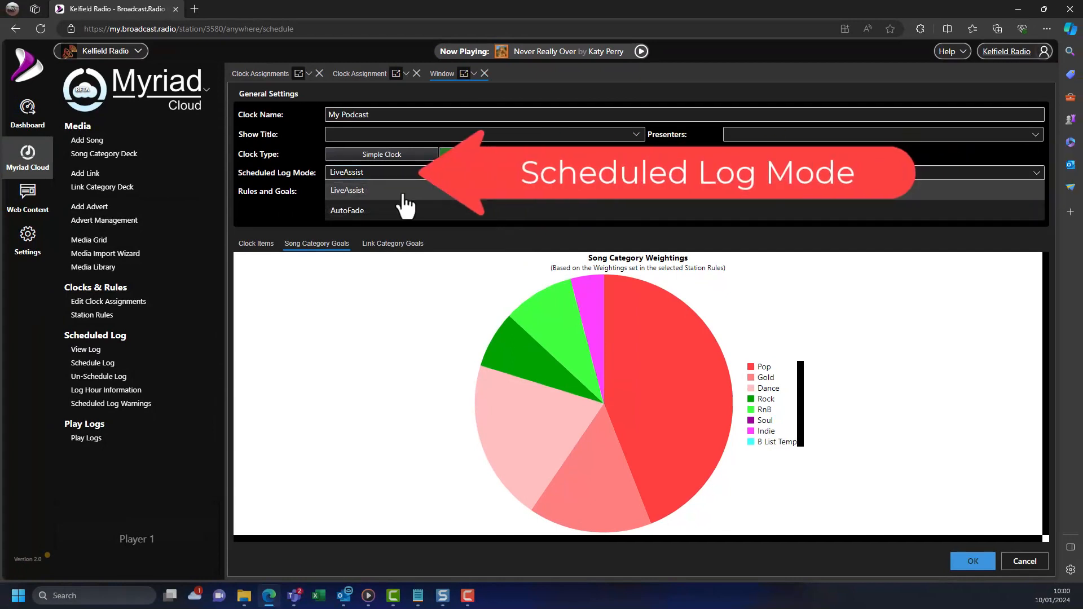
{"action": "left_click", "coordinate": [347, 210]}
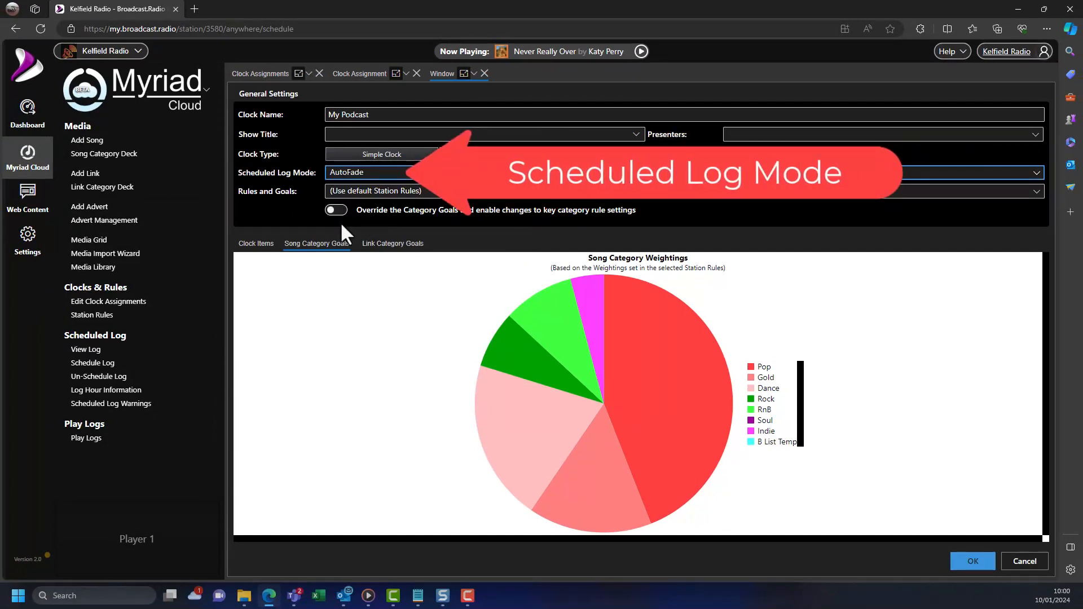
Add a Media item to the clock's items, point it to media item 5500, and save the clock
{"action": "left_click", "coordinate": [263, 245]}
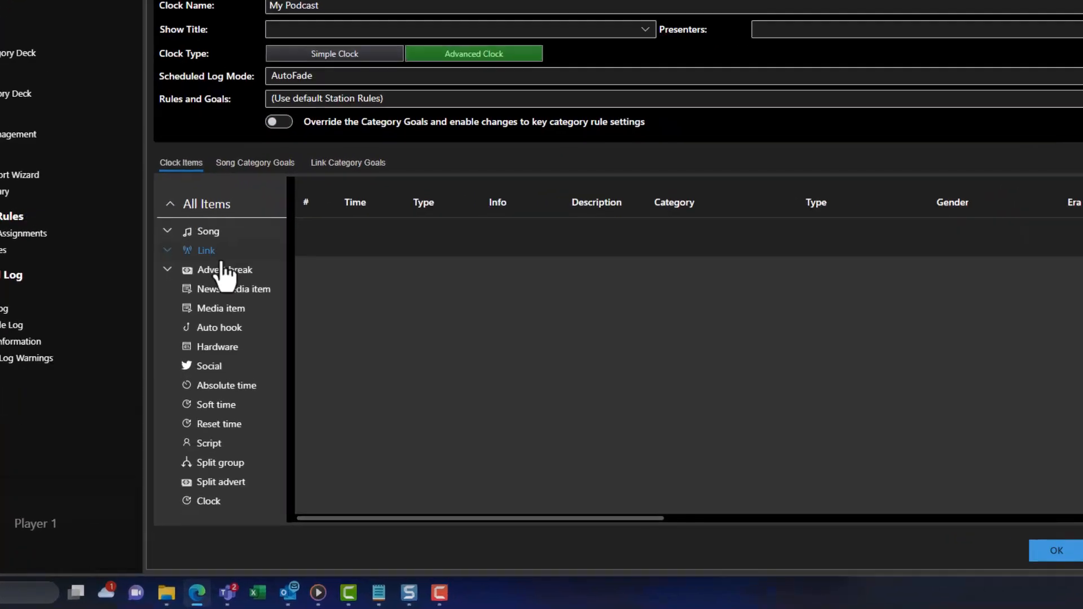
{"action": "left_click_drag", "start_coordinate": [222, 309], "coordinate": [399, 241]}
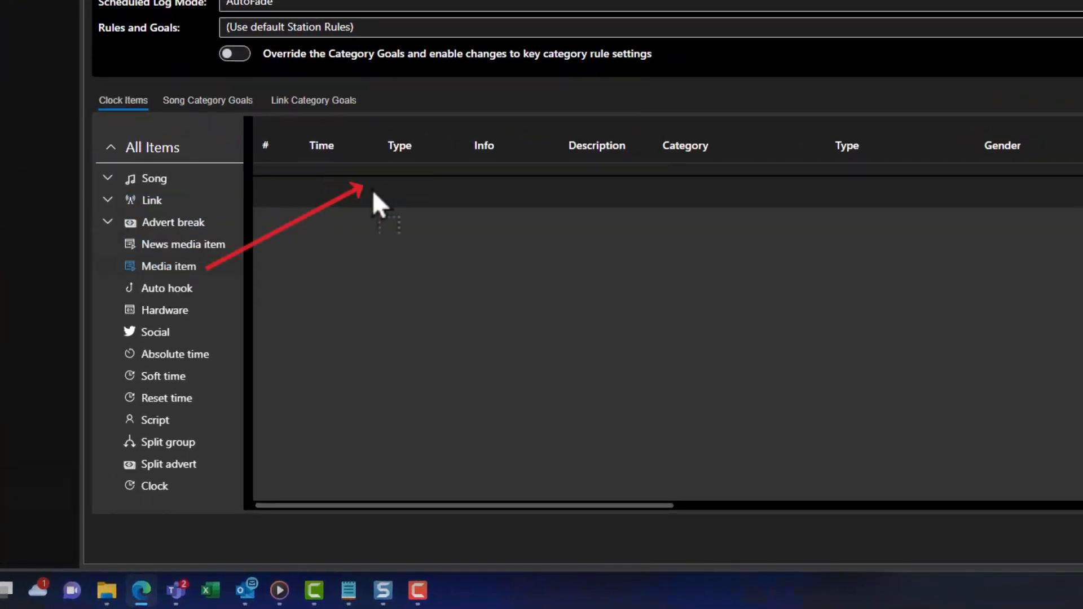
{"action": "left_click_drag", "start_coordinate": [373, 191], "coordinate": [374, 189]}
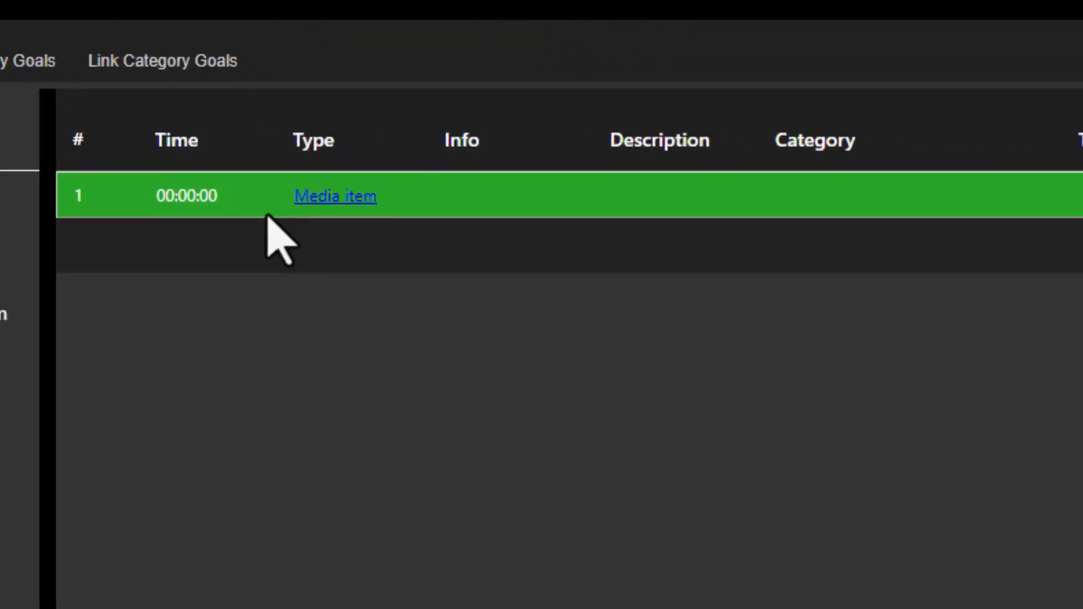
{"action": "double_click", "coordinate": [316, 210]}
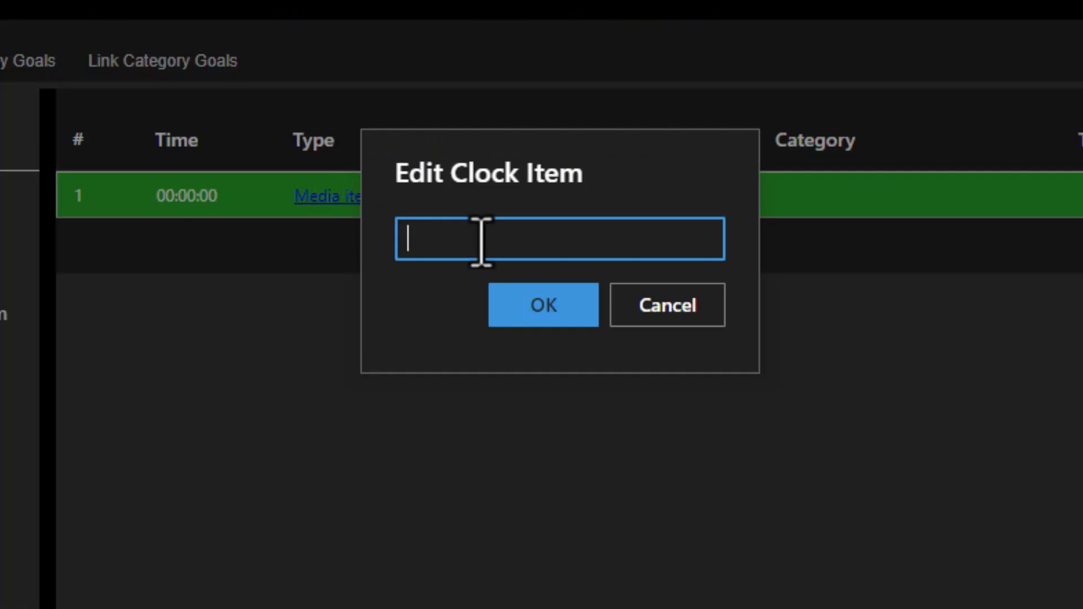
{"action": "type", "text": "5500"}
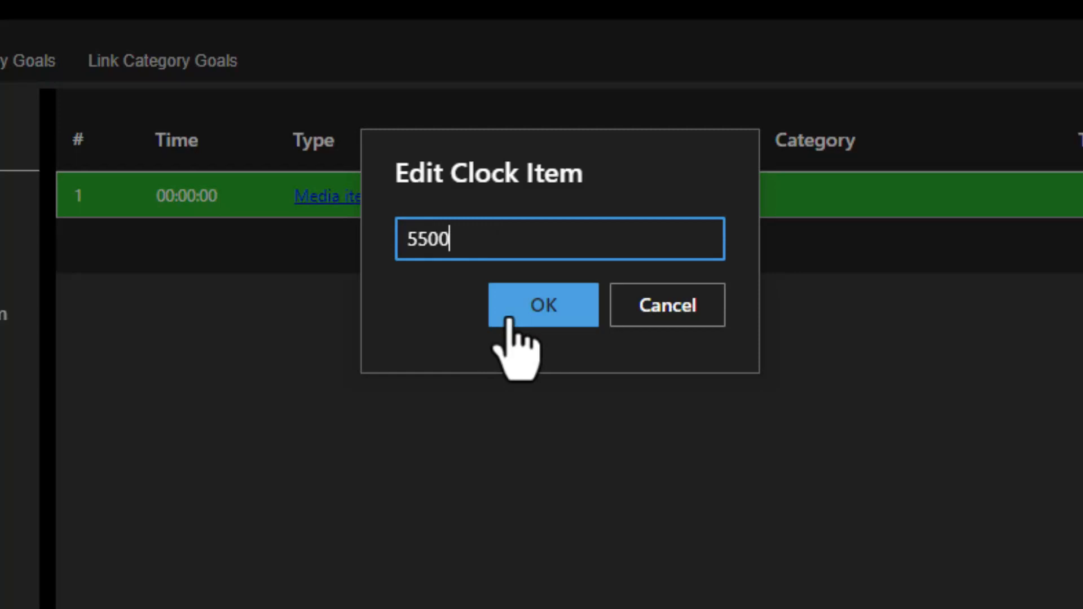
{"action": "left_click", "coordinate": [510, 320]}
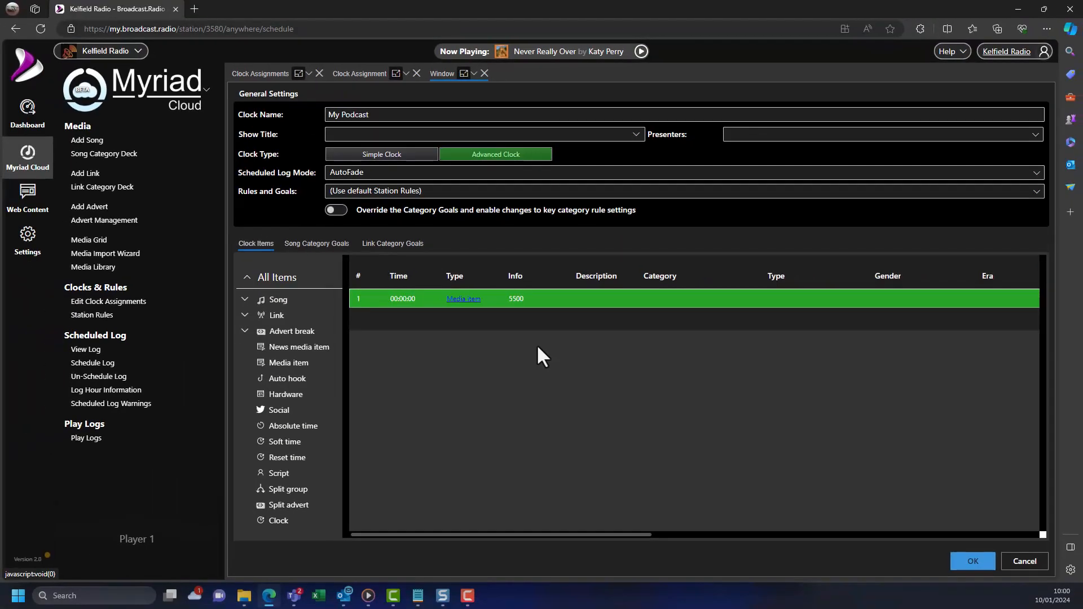
{"action": "left_click", "coordinate": [974, 564]}
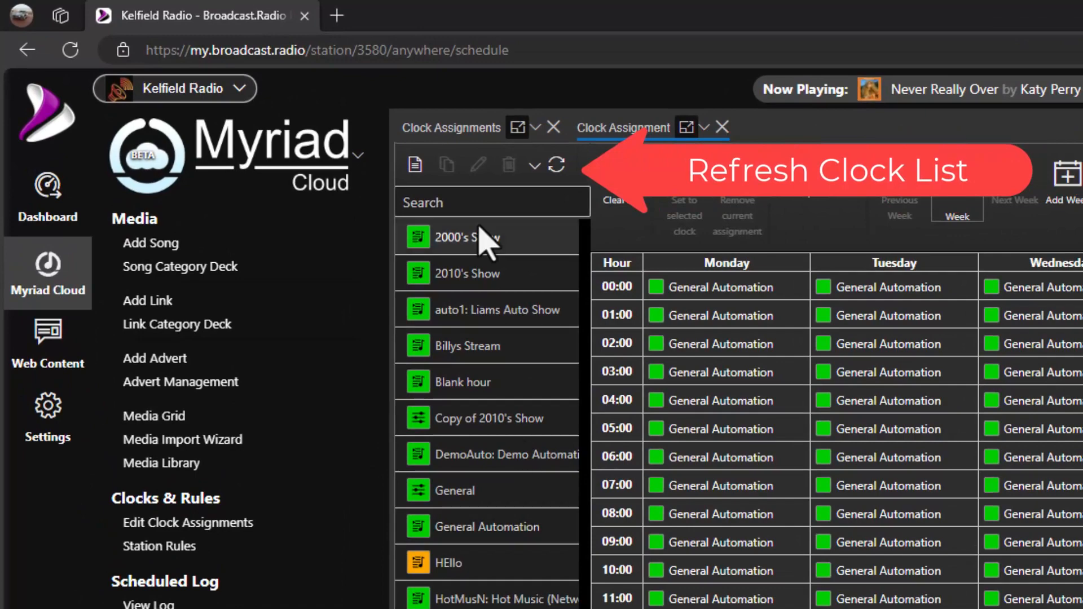
Refresh the clock list, assign My Podcast to Saturday 16:00, then save the assignment set and close the clock assignments
{"action": "left_click", "coordinate": [557, 166]}
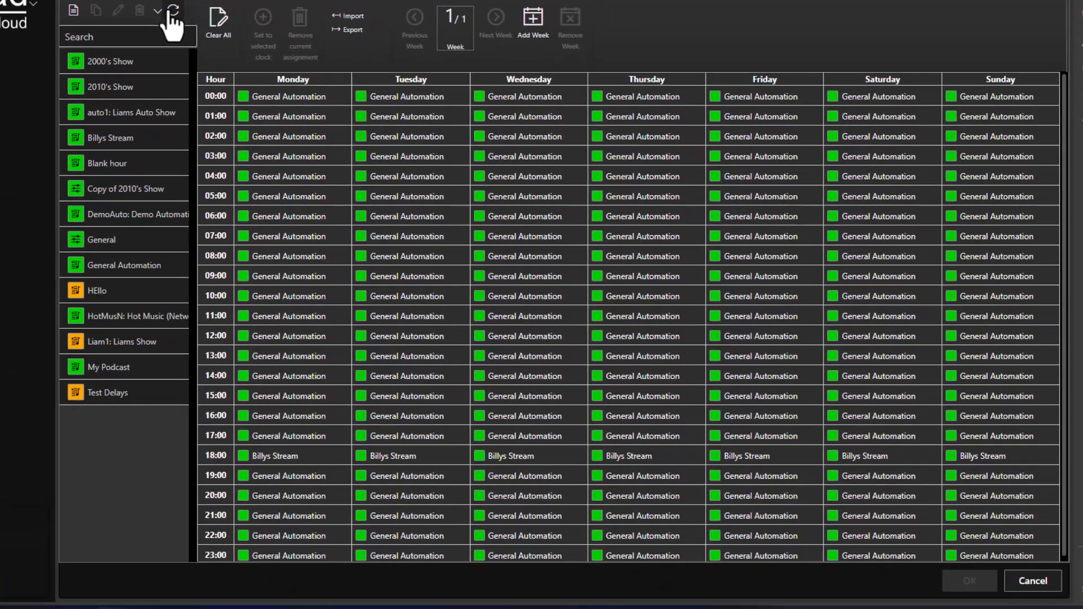
{"action": "mouse_move", "coordinate": [107, 367]}
{"action": "left_mouse_down"}
{"action": "mouse_move", "coordinate": [885, 415]}
{"action": "mouse_move", "coordinate": [872, 422]}
{"action": "left_mouse_up"}
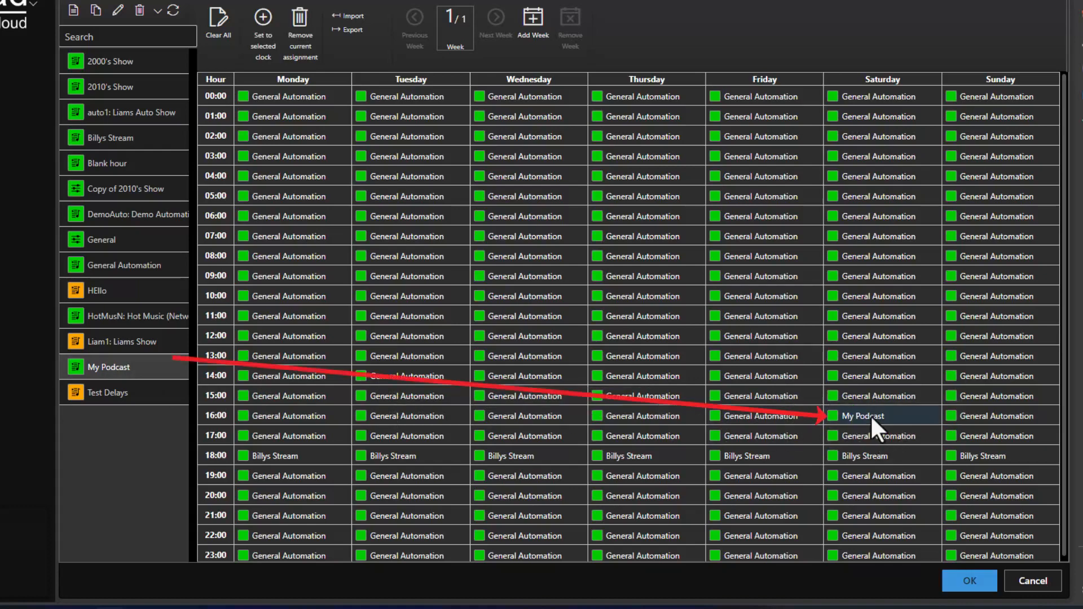
{"action": "left_click", "coordinate": [972, 583]}
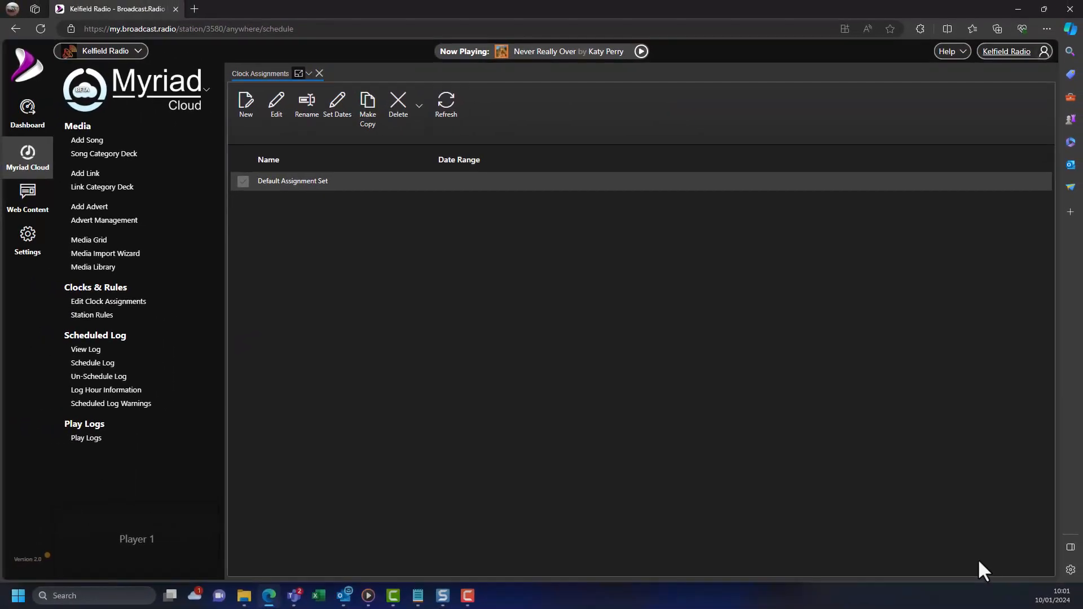
{"action": "left_click", "coordinate": [318, 77]}
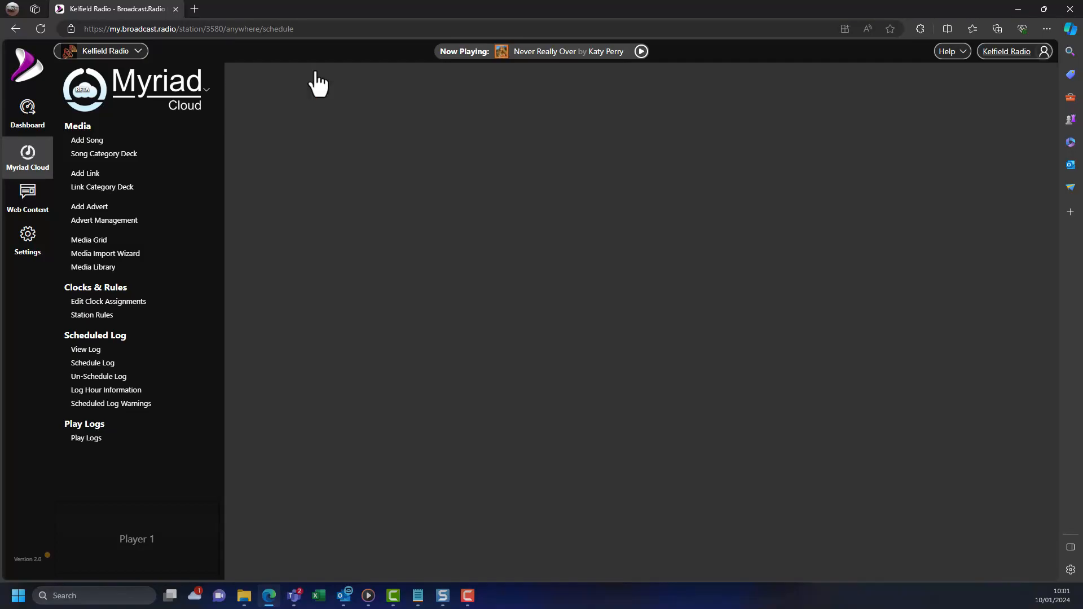